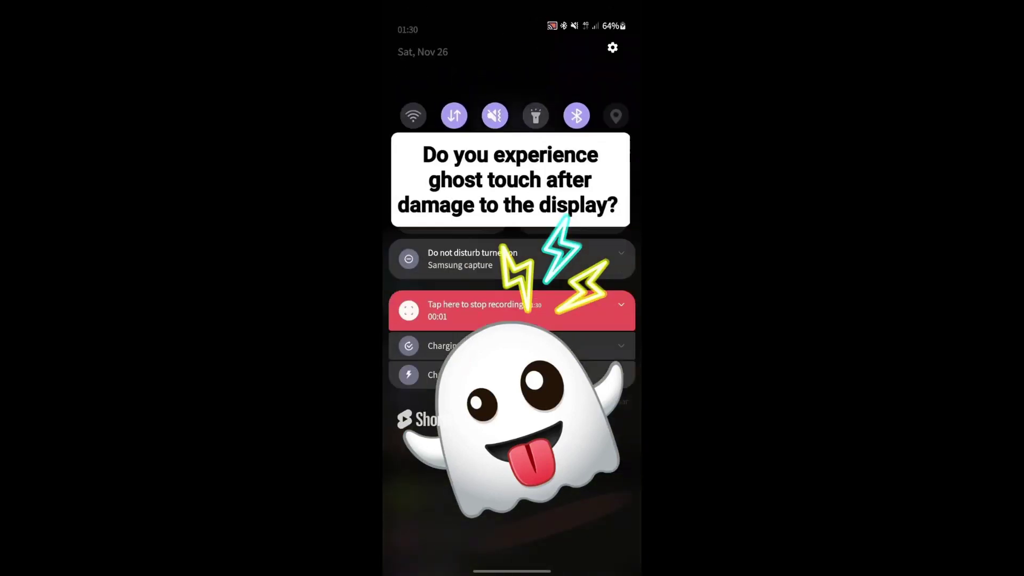
Step: Expand the full Quick Settings panel, then collapse it back to the compact shade
drag(512, 160, 518, 319)
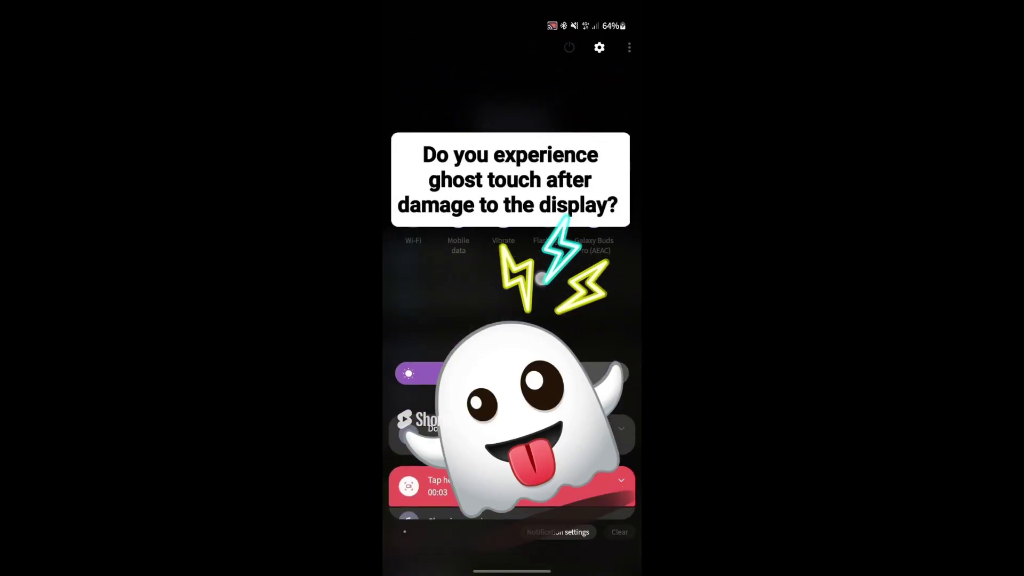
drag(512, 480, 512, 320)
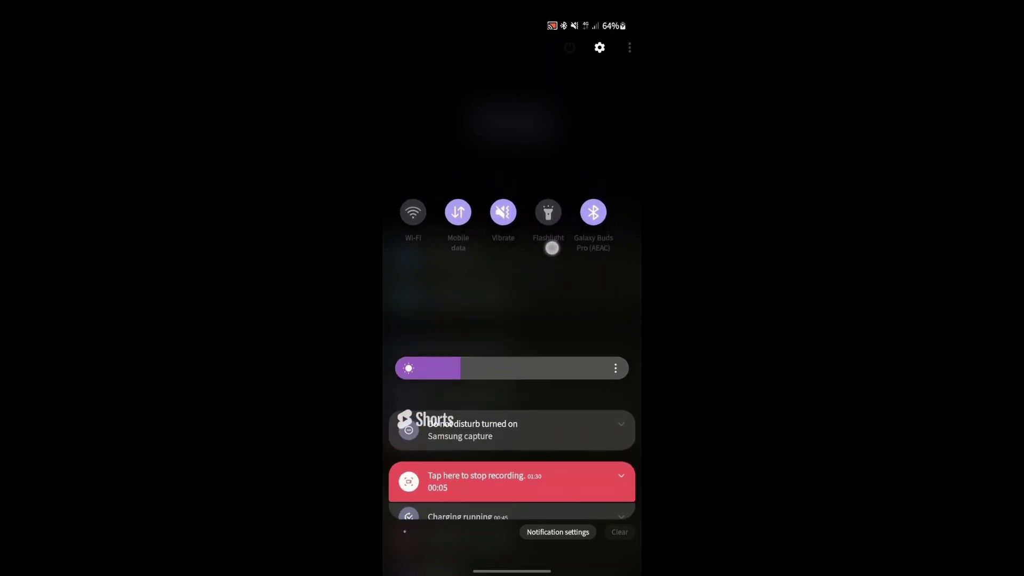
drag(552, 245, 566, 153)
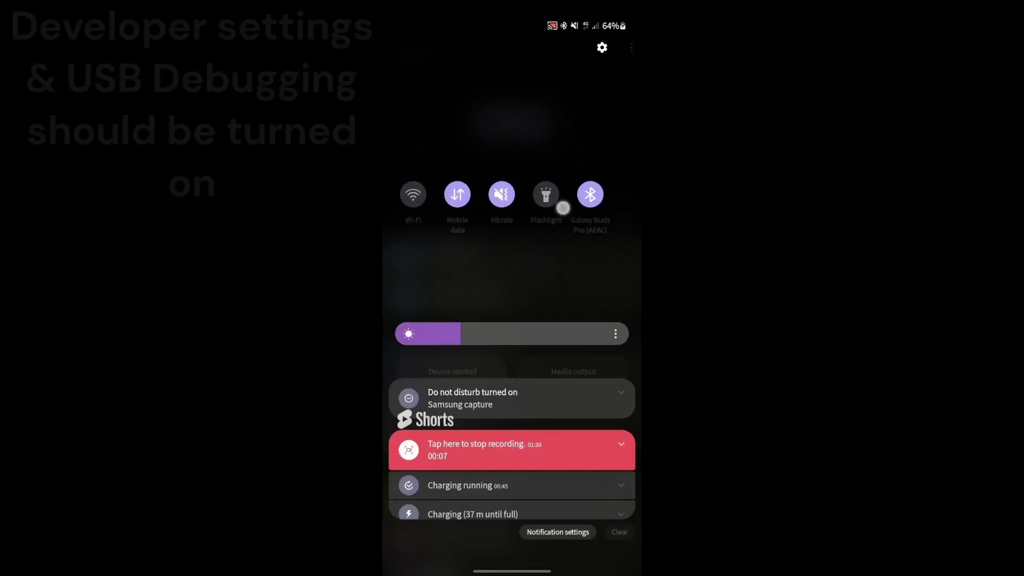
scroll(592, 362, down, 3)
scroll(592, 363, down, 5)
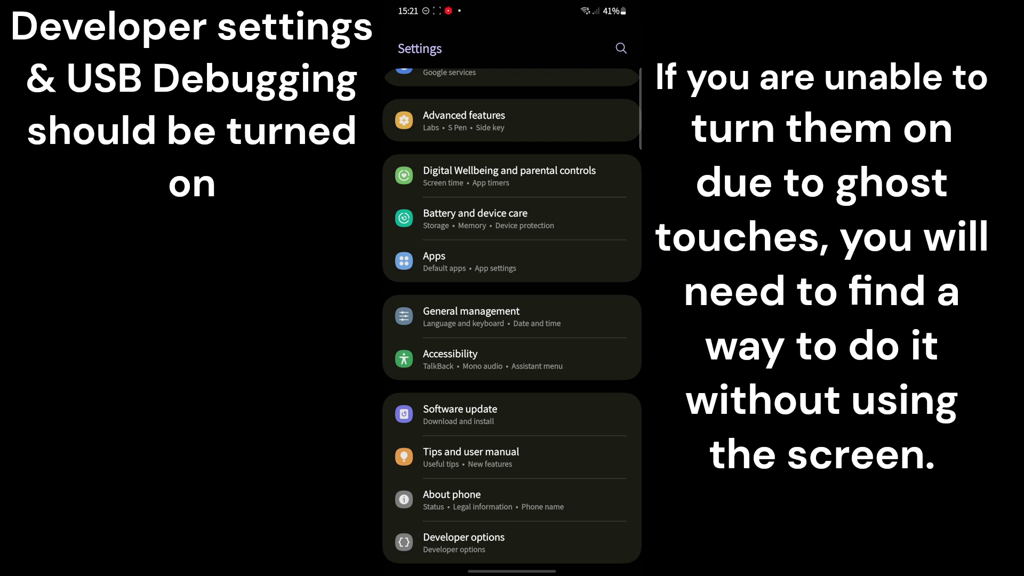
click(541, 493)
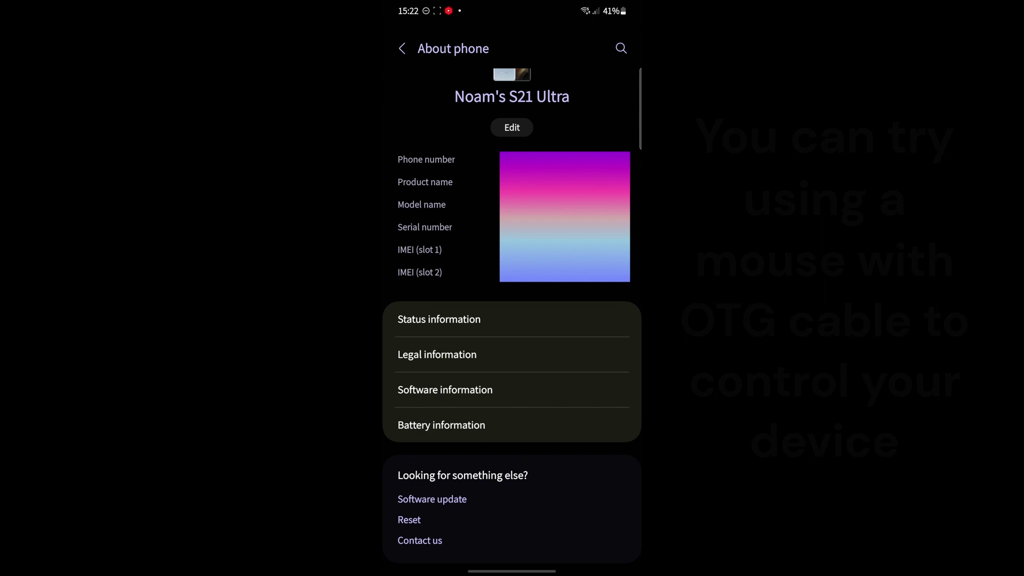
click(479, 390)
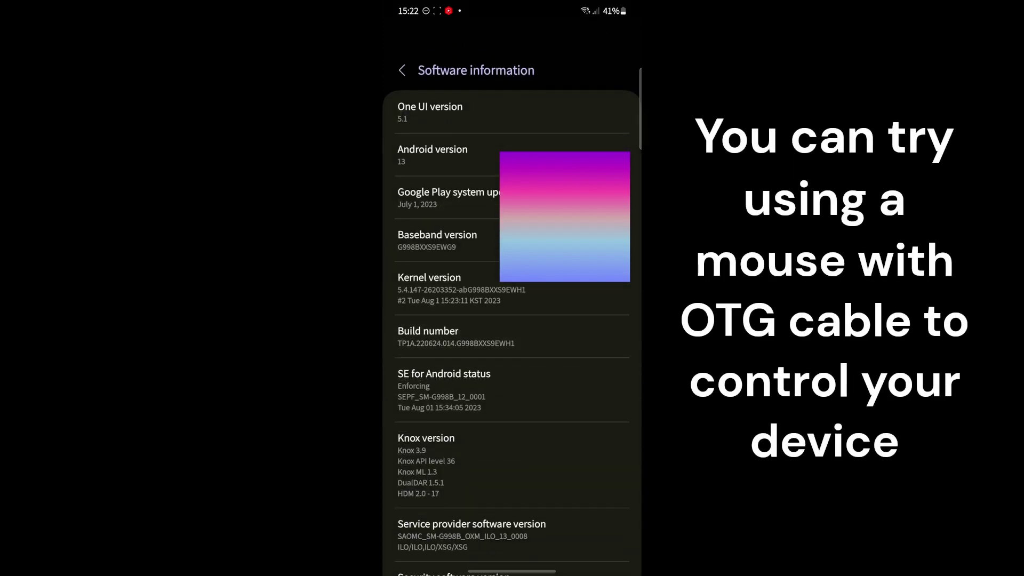
click(560, 315)
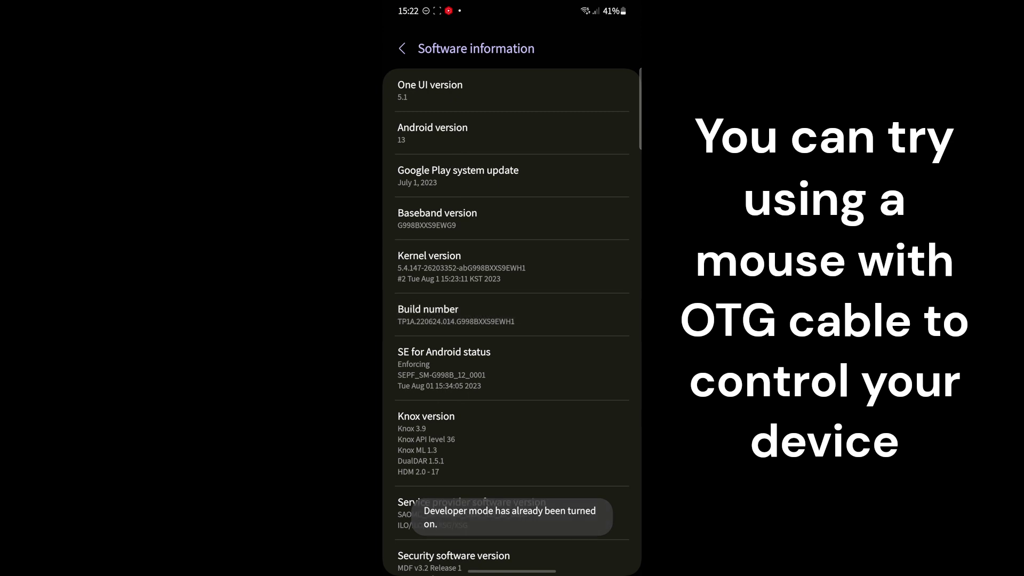
right_click(594, 37)
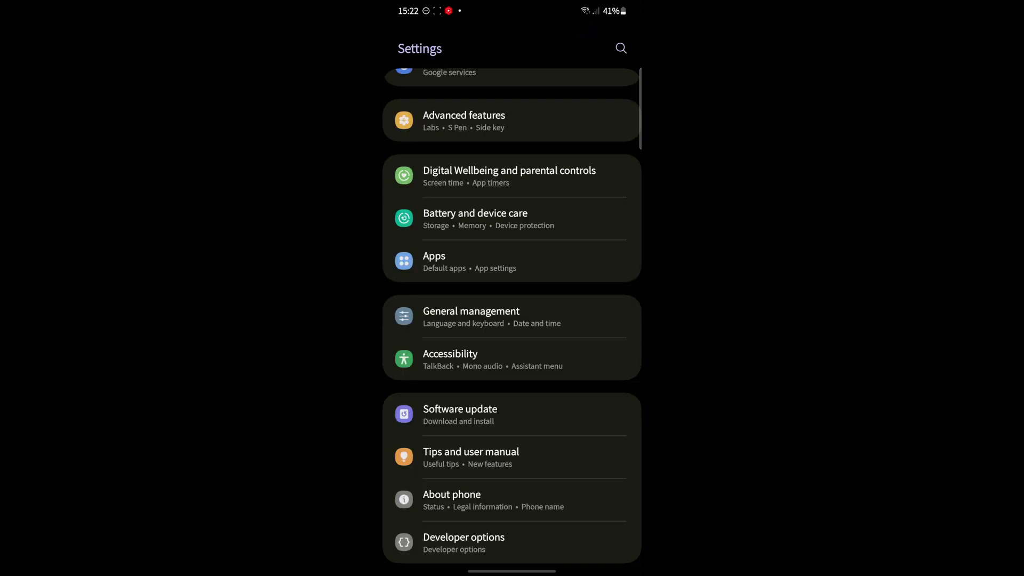
Step: Switch on USB debugging in Developer options and confirm the allow prompt
click(527, 540)
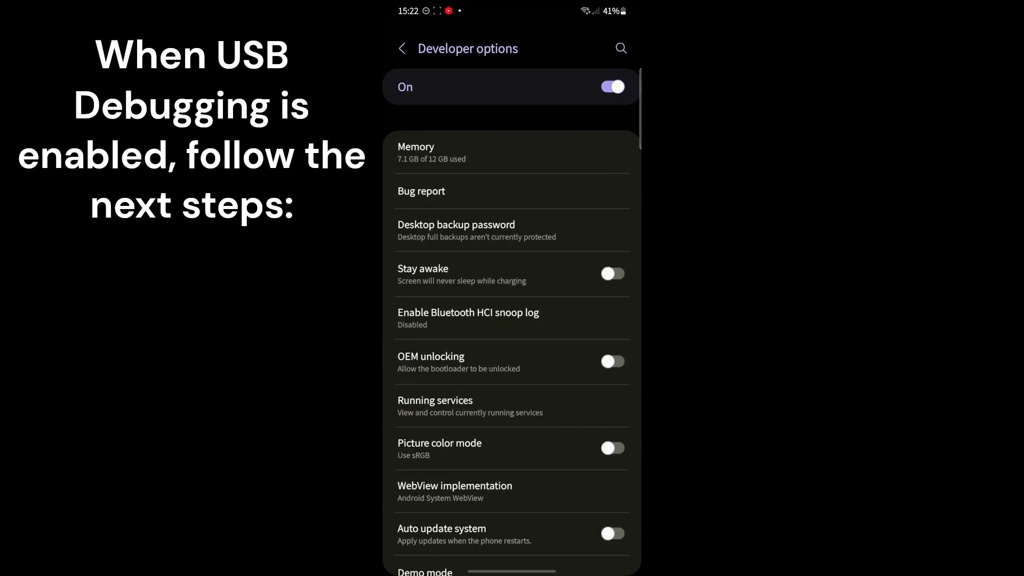
mouse_move(544, 519)
mouse_down()
mouse_move(581, 232)
mouse_move(578, 169)
mouse_up()
click(610, 327)
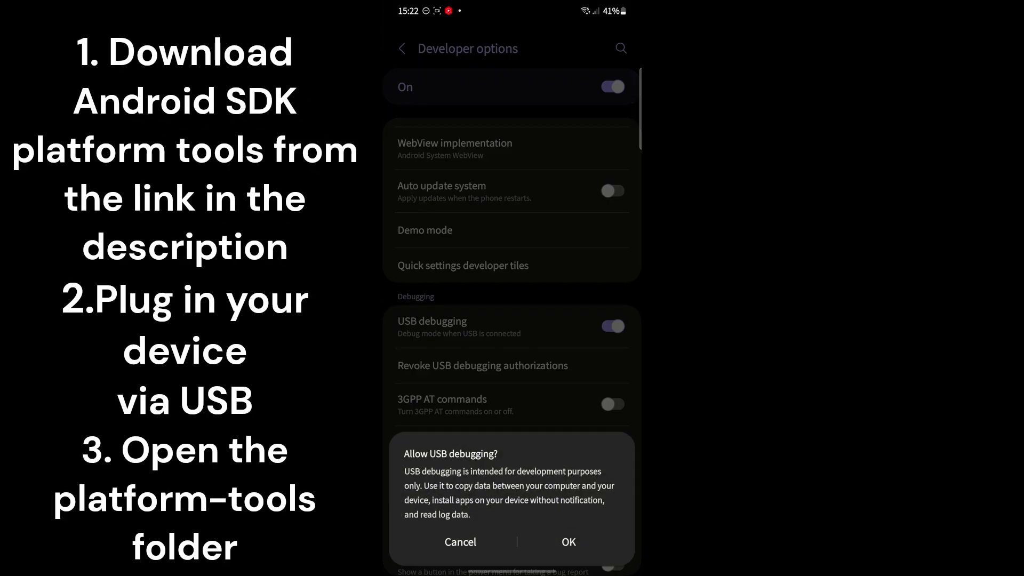
click(568, 542)
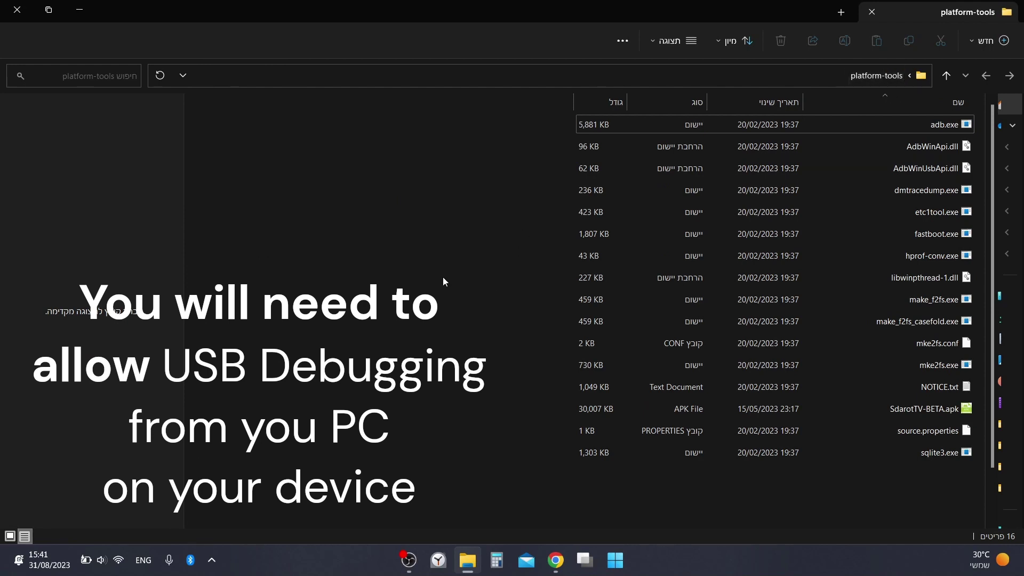
Step: Launch cmd from the platform-tools folder's address bar
click(554, 77)
text(C:\Windows\System32\cmd.exe)
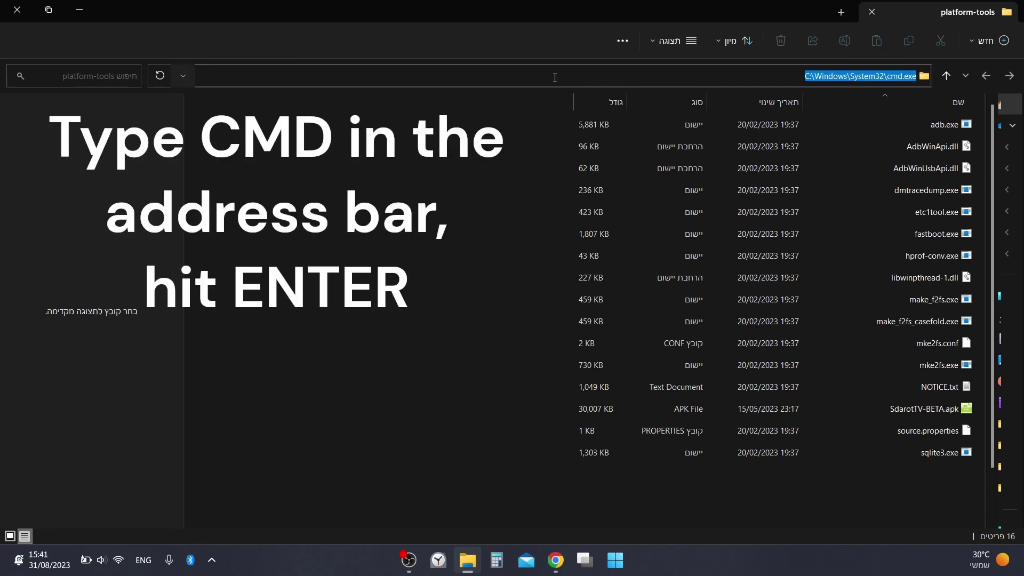
key(Return)
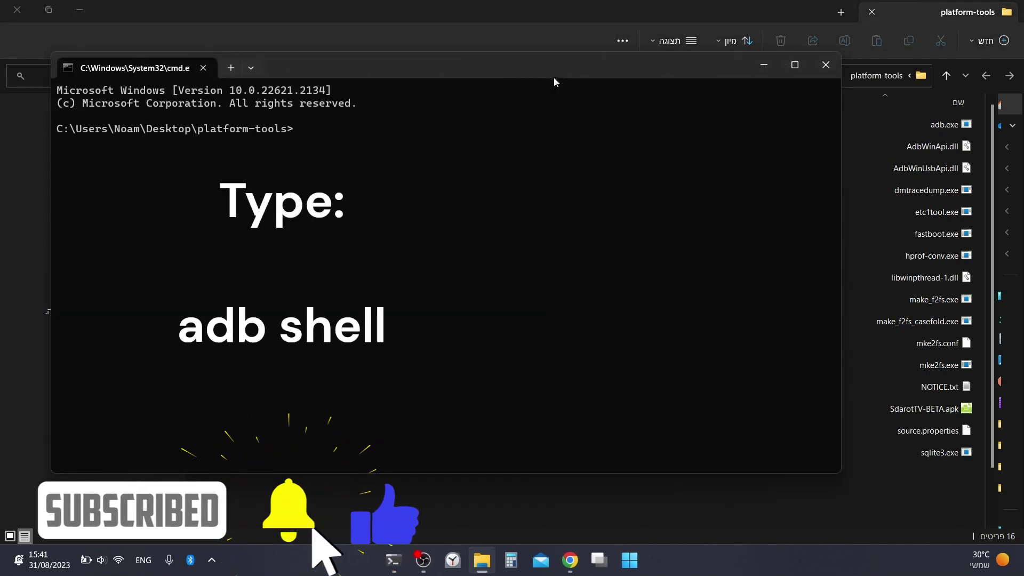
text(adb shell)
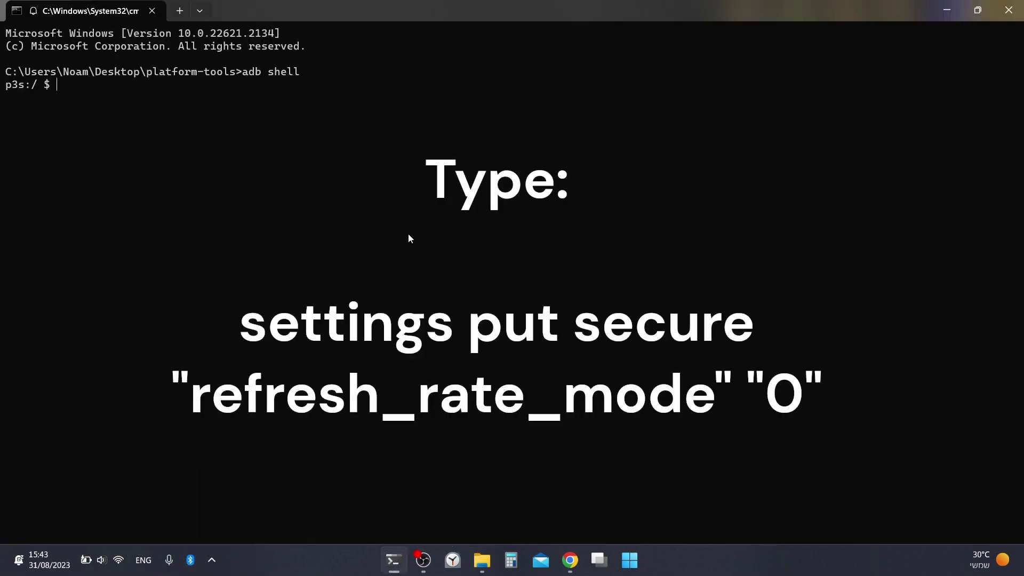
text(ettings put secure "refresh_rate)
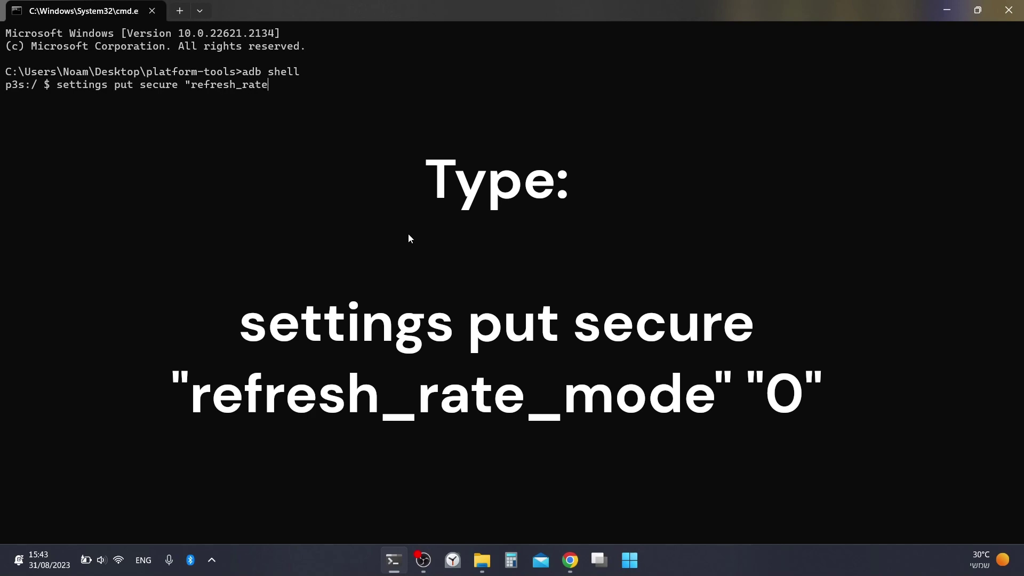
text(_mode" "0)
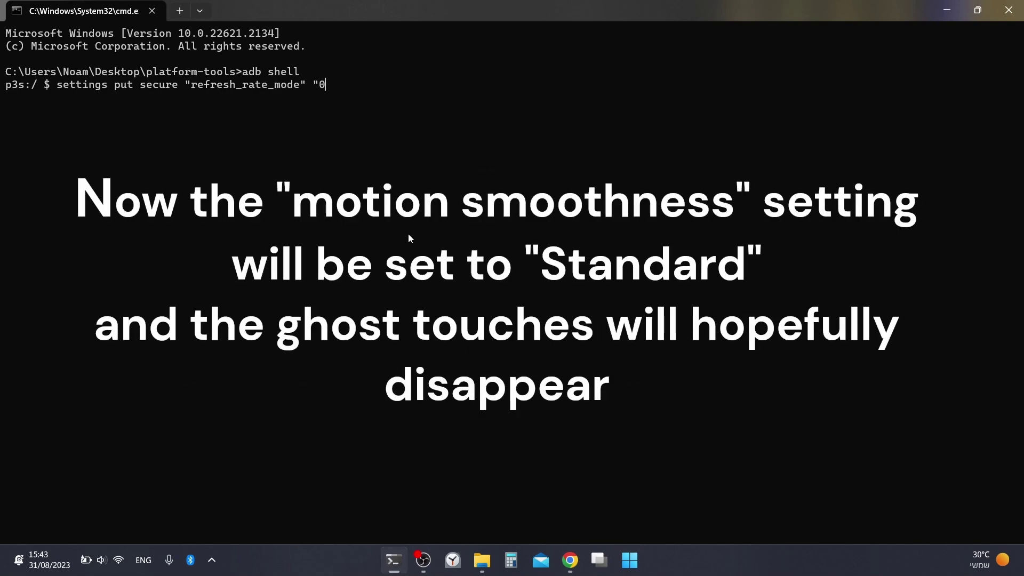